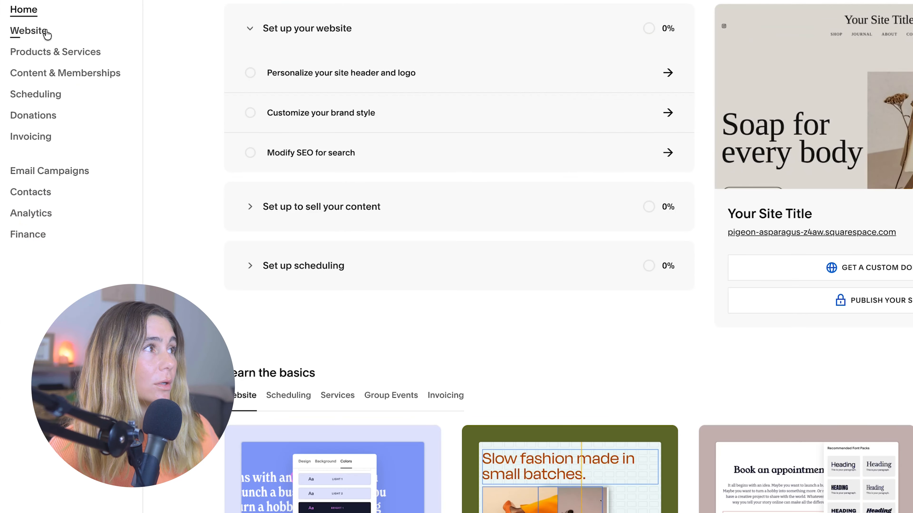
# Step: Open the website's homepage in the page editor
pyautogui.click(34, 77)
pyautogui.click(151, 20)
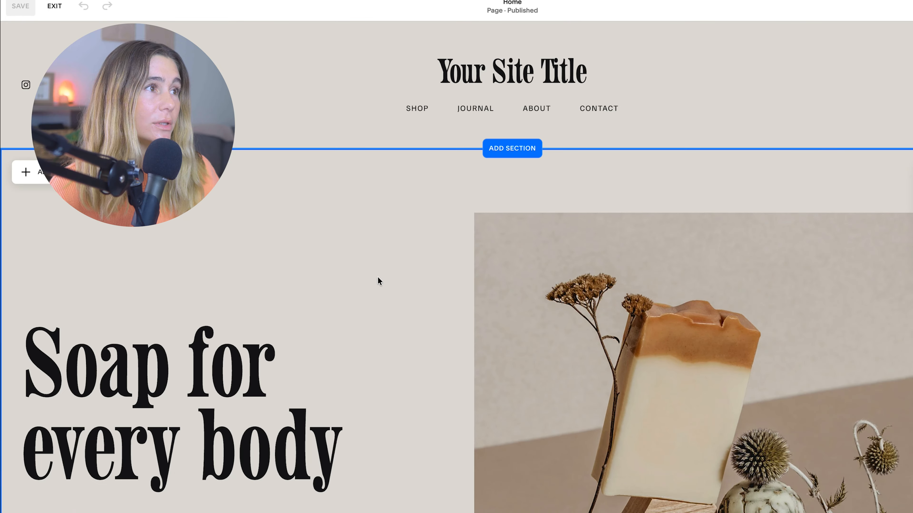
pyautogui.scroll(-2, 378, 278)
pyautogui.moveTo(153, 329); pyautogui.dragTo(150, 245)
pyautogui.doubleClick(166, 256)
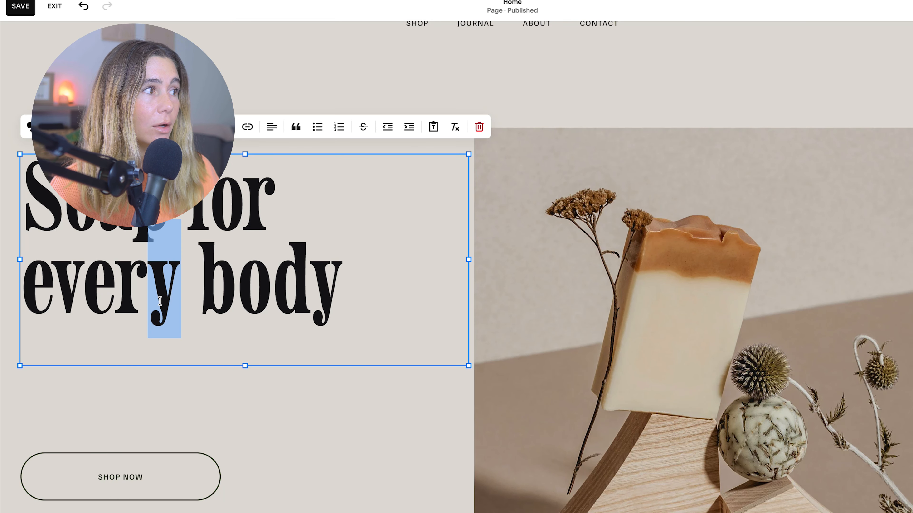
pyautogui.click(269, 382)
pyautogui.moveTo(240, 234); pyautogui.dragTo(231, 285)
pyautogui.click(428, 121)
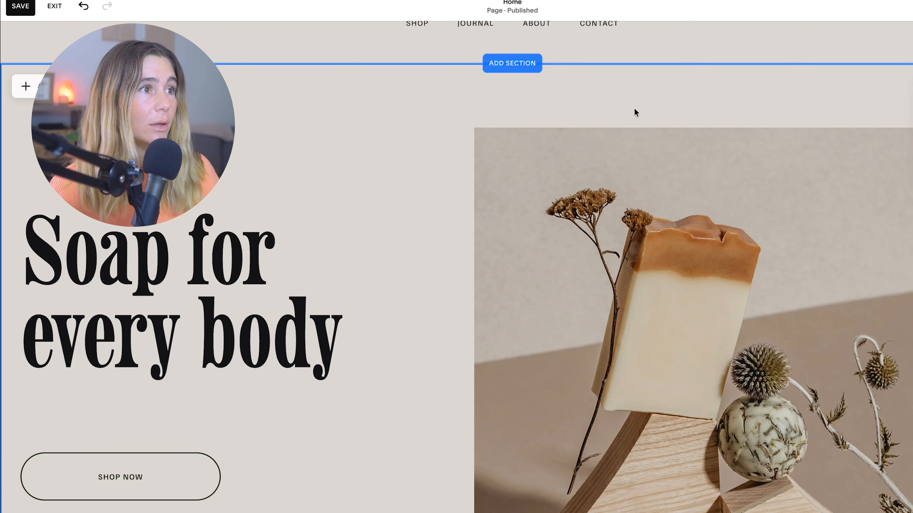
# Step: Add a blank section below the hero and place an empty block in it
pyautogui.moveTo(720, 318)
pyautogui.mouseDown()
pyautogui.moveTo(717, 295)
pyautogui.moveTo(719, 327)
pyautogui.mouseUp()
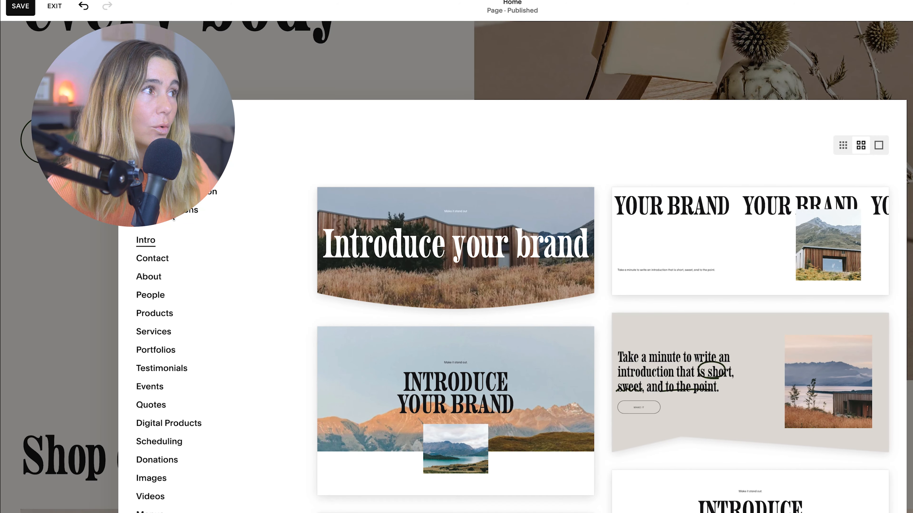
pyautogui.click(183, 192)
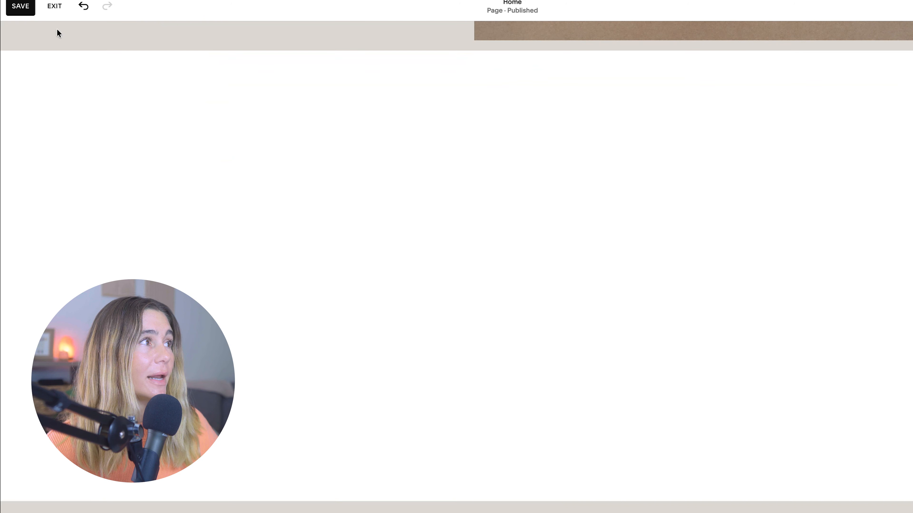
pyautogui.click(56, 70)
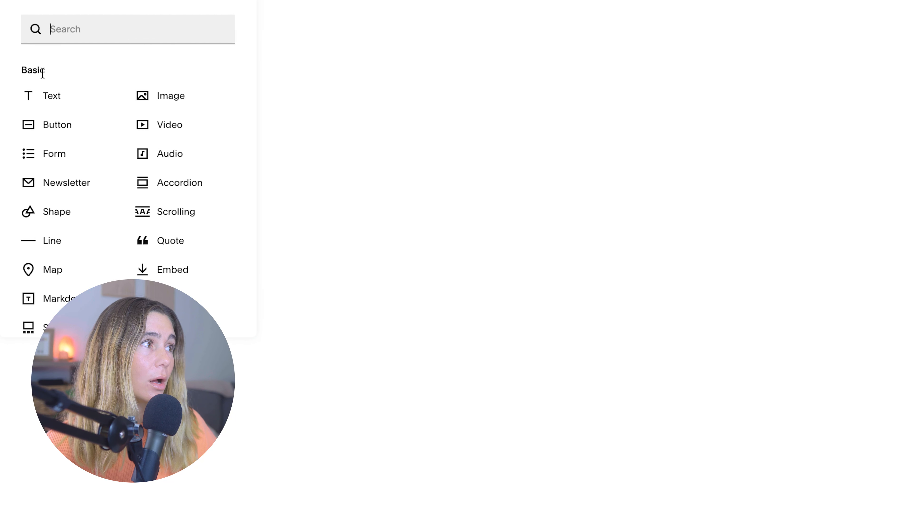
pyautogui.click(137, 182)
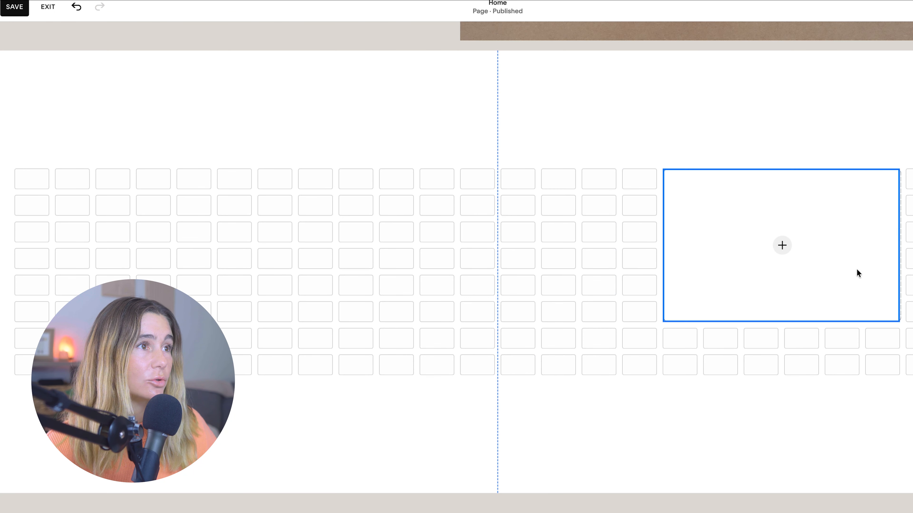
pyautogui.moveTo(704, 348); pyautogui.dragTo(663, 374)
pyautogui.click(56, 82)
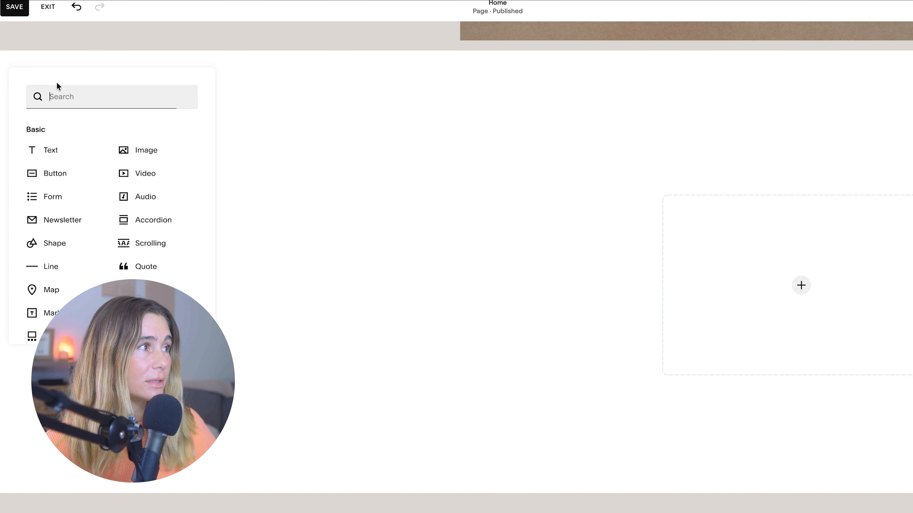
pyautogui.click(572, 170)
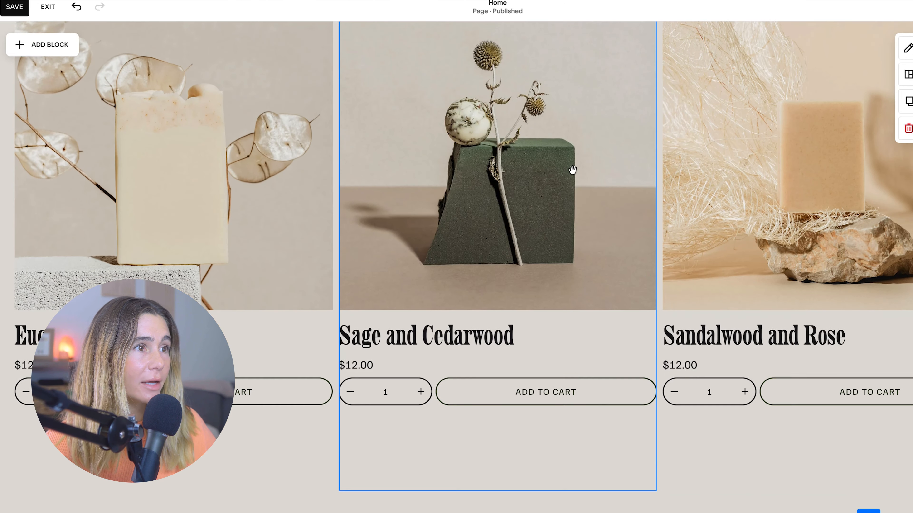
pyautogui.scroll(-1, 572, 170)
pyautogui.scroll(-10, 572, 170)
pyautogui.scroll(15, 572, 169)
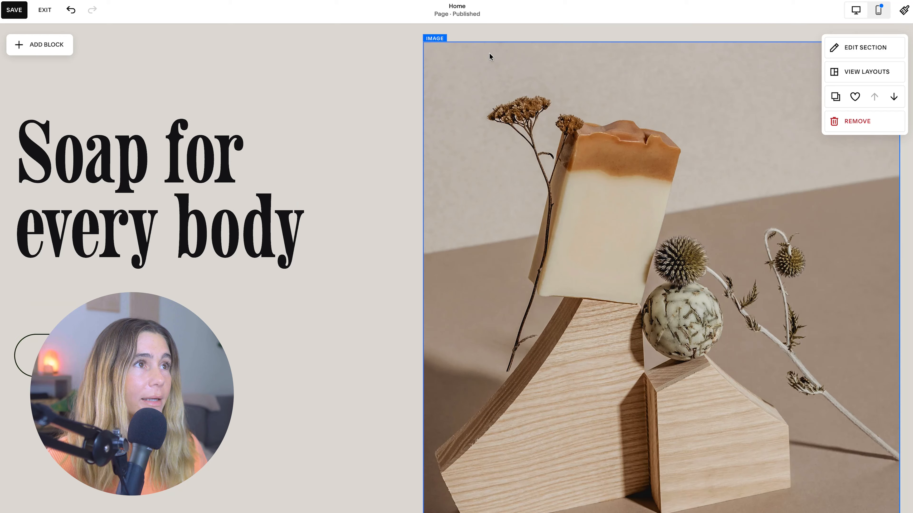
pyautogui.scroll(4, 489, 52)
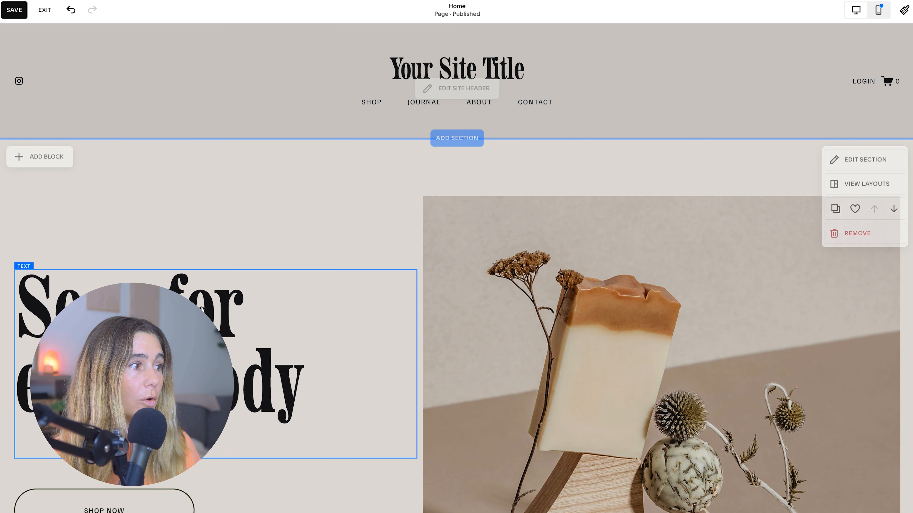
# Step: Add a Scheduling section using the 'Book an appointment.' layout to the page
pyautogui.scroll(-10, 222, 280)
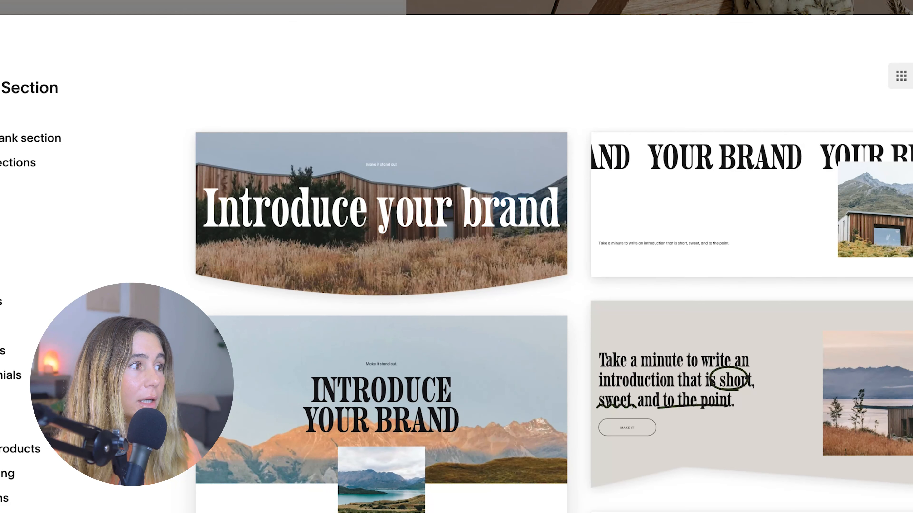
pyautogui.click(11, 472)
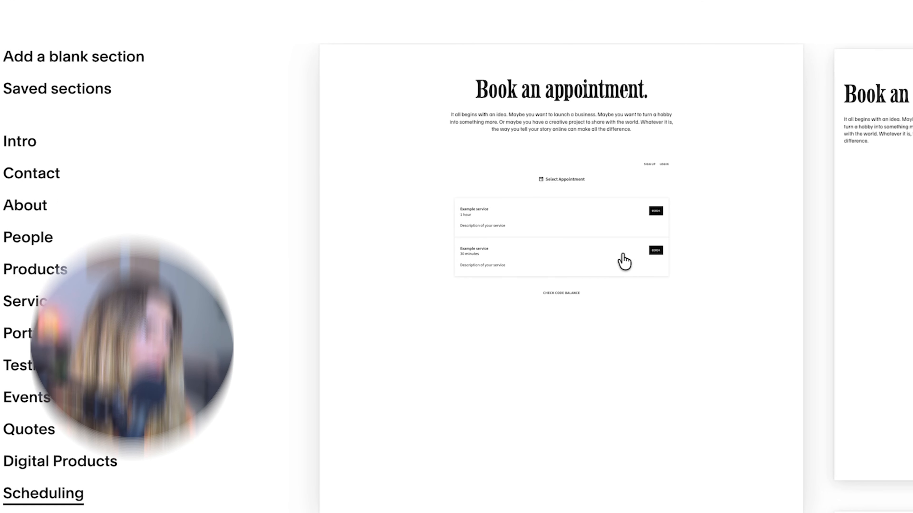
pyautogui.click(664, 226)
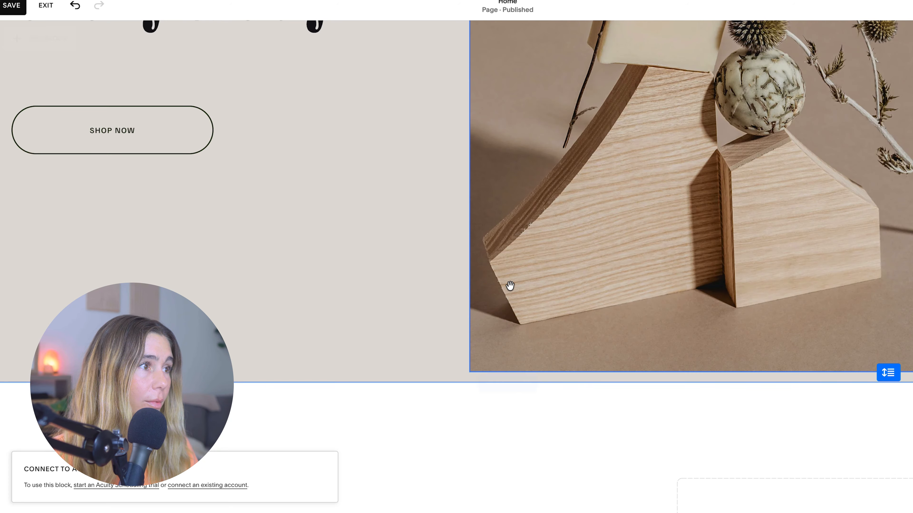
pyautogui.scroll(-2, 521, 285)
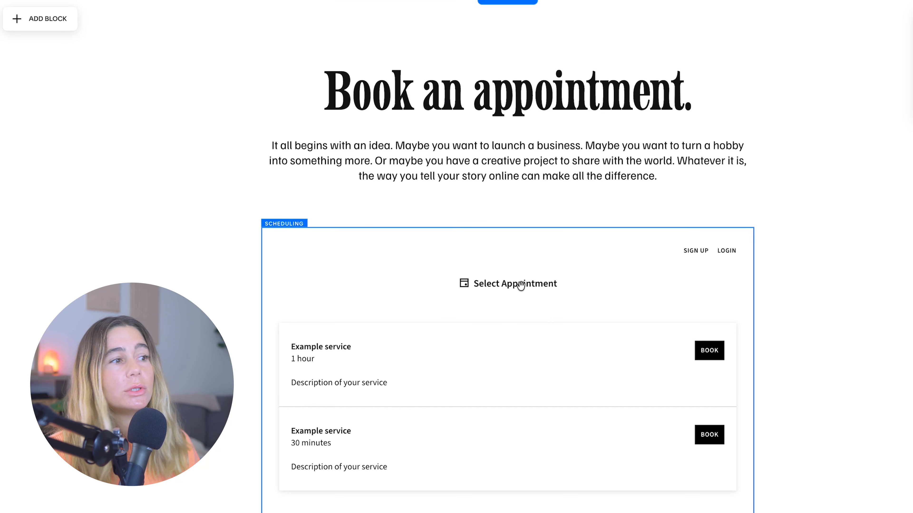
# Step: From the scheduling block, create a new appointment type named '1-1 consultation'
pyautogui.click(474, 358)
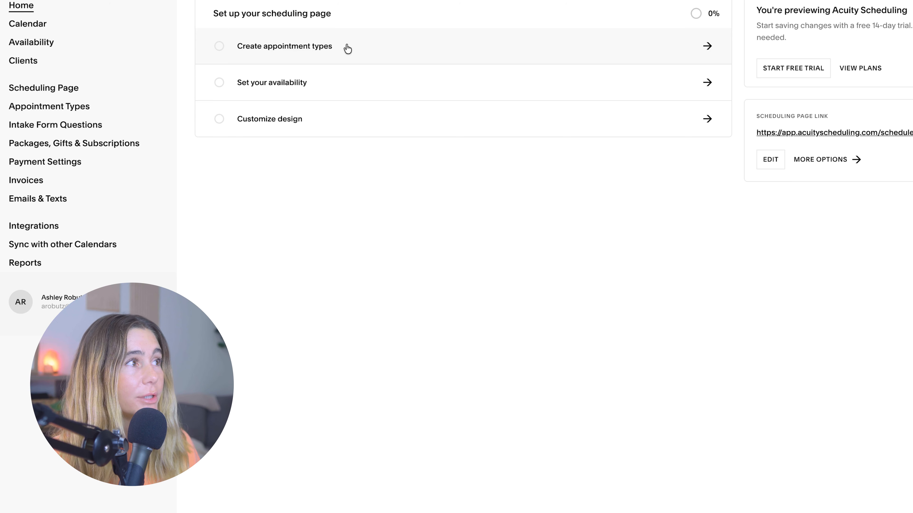
pyautogui.click(353, 47)
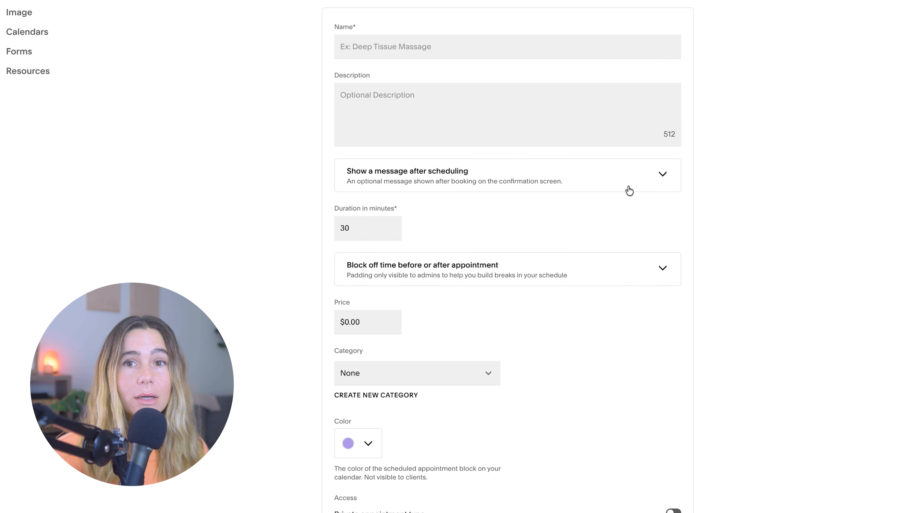
pyautogui.click(460, 75)
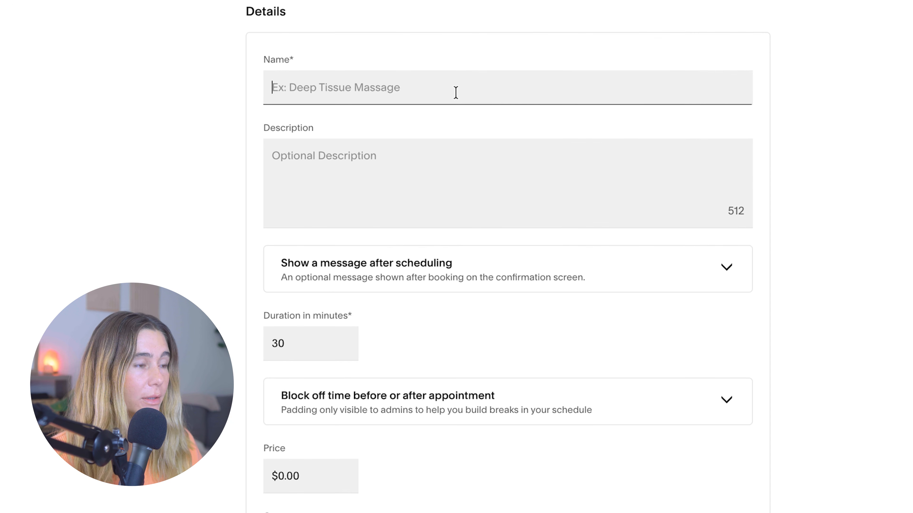
pyautogui.write('1-1 consultation')
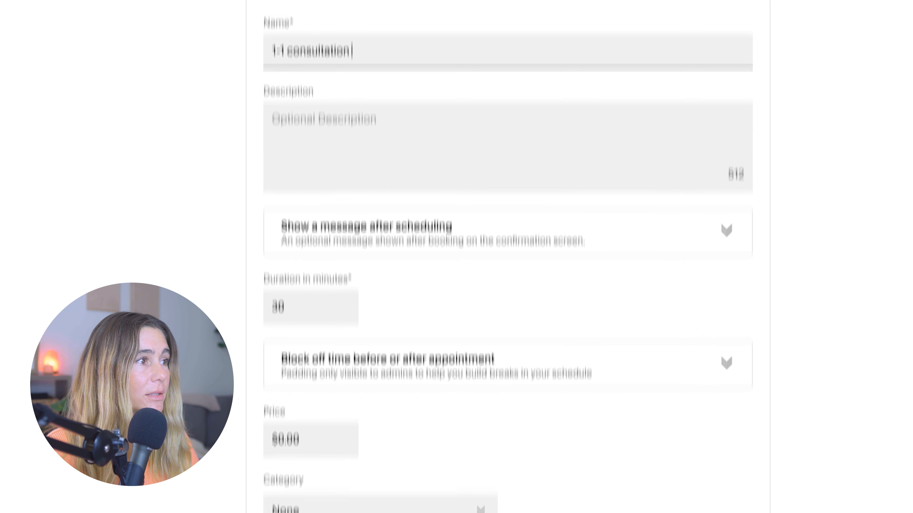
# Step: Open the category options and review the remaining appointment type settings
pyautogui.click(402, 503)
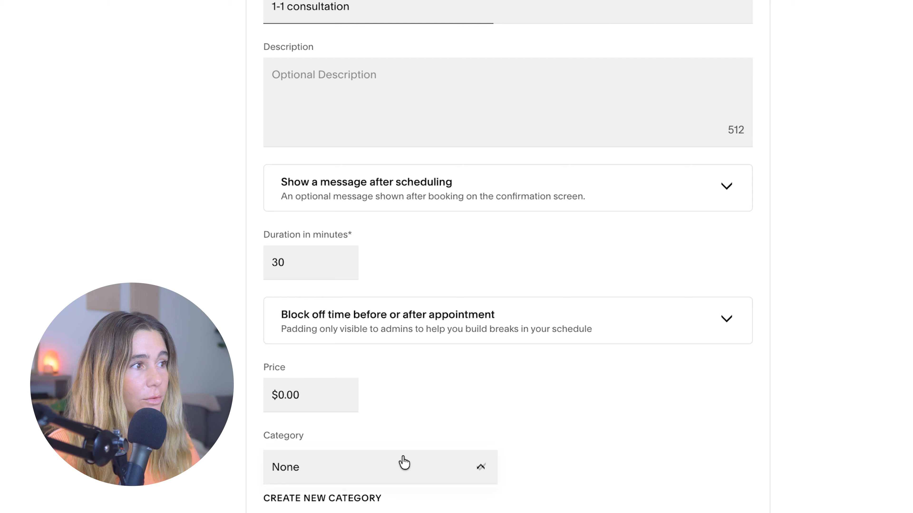
pyautogui.click(583, 473)
pyautogui.scroll(-8, 583, 429)
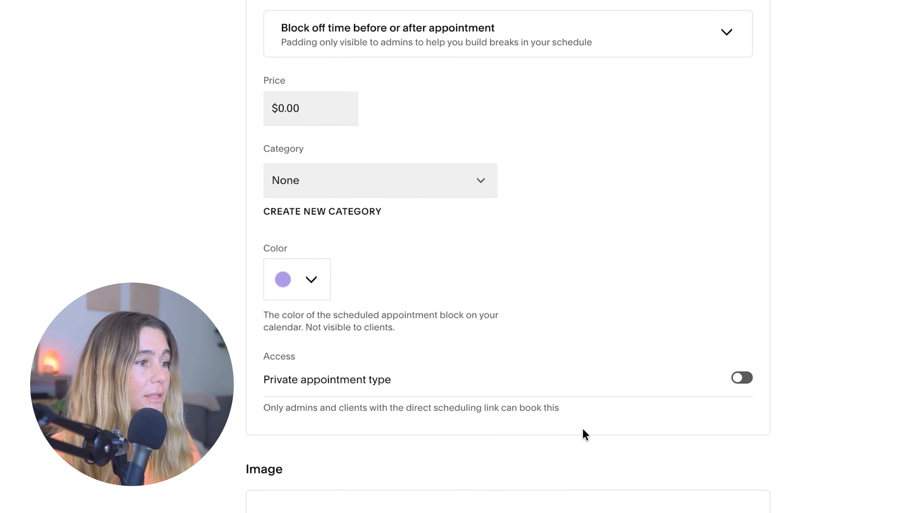
pyautogui.scroll(-9, 552, 507)
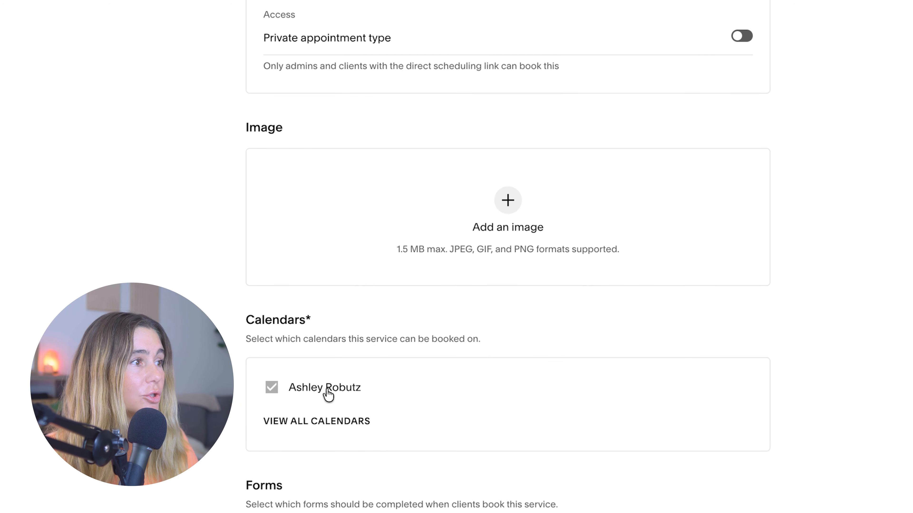
pyautogui.scroll(-3, 597, 508)
pyautogui.scroll(20, 597, 503)
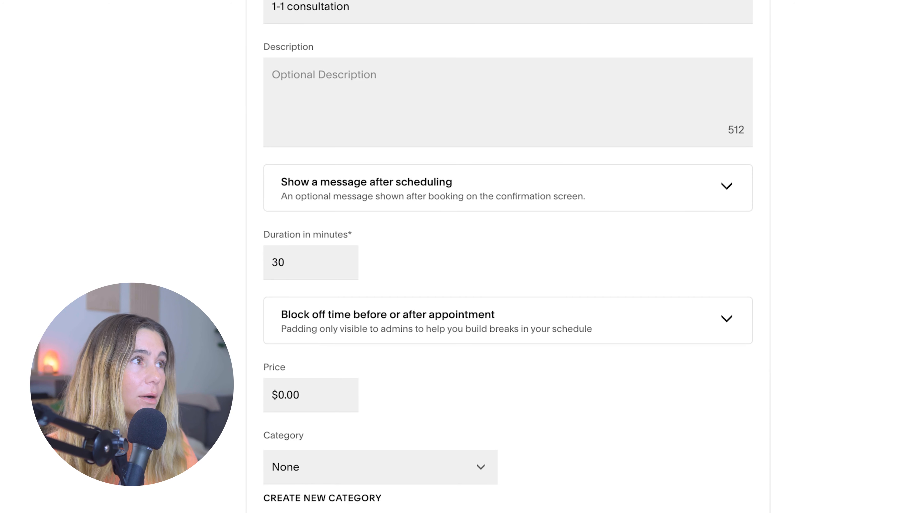